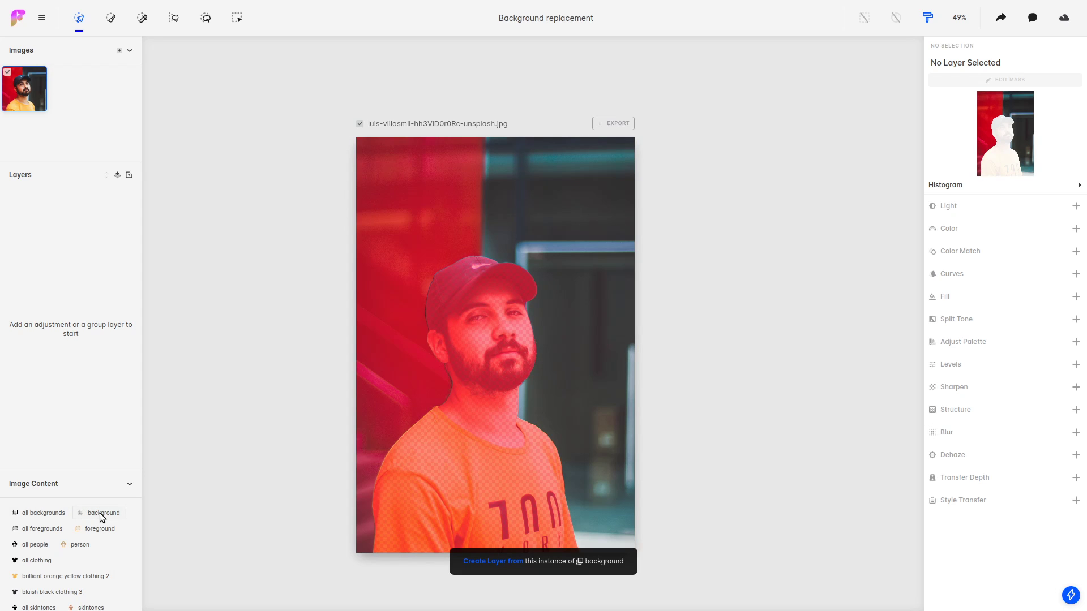
Create a Background layer group from the detected 'background' instance in Image Content.
left_click(100, 513)
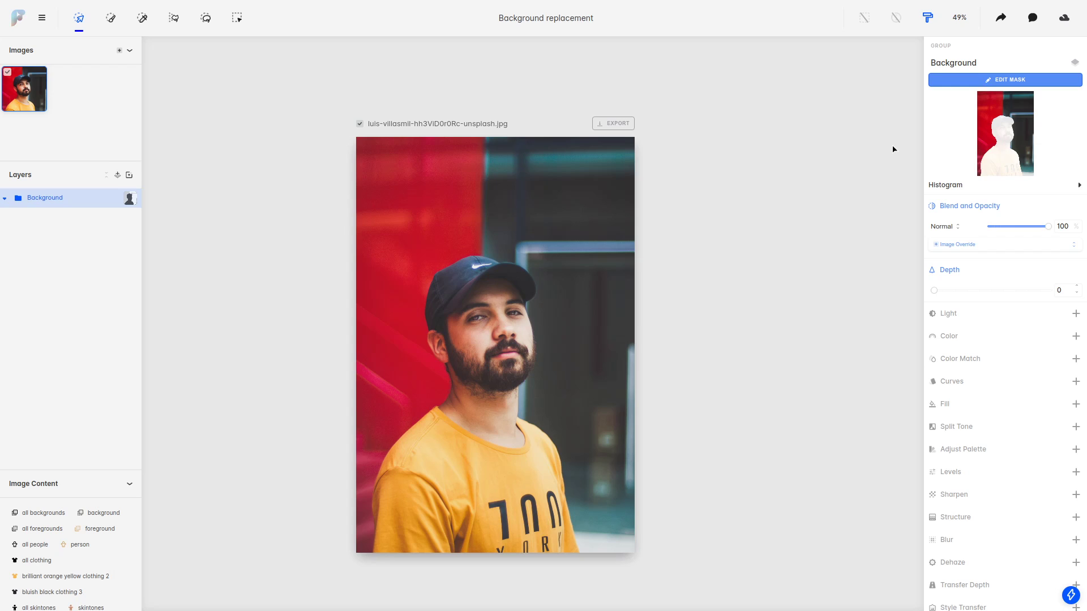
Add a Fill adjustment to the Background group and set its colour to Deep pink.
mouse_move(68, 198)
left_click(947, 407)
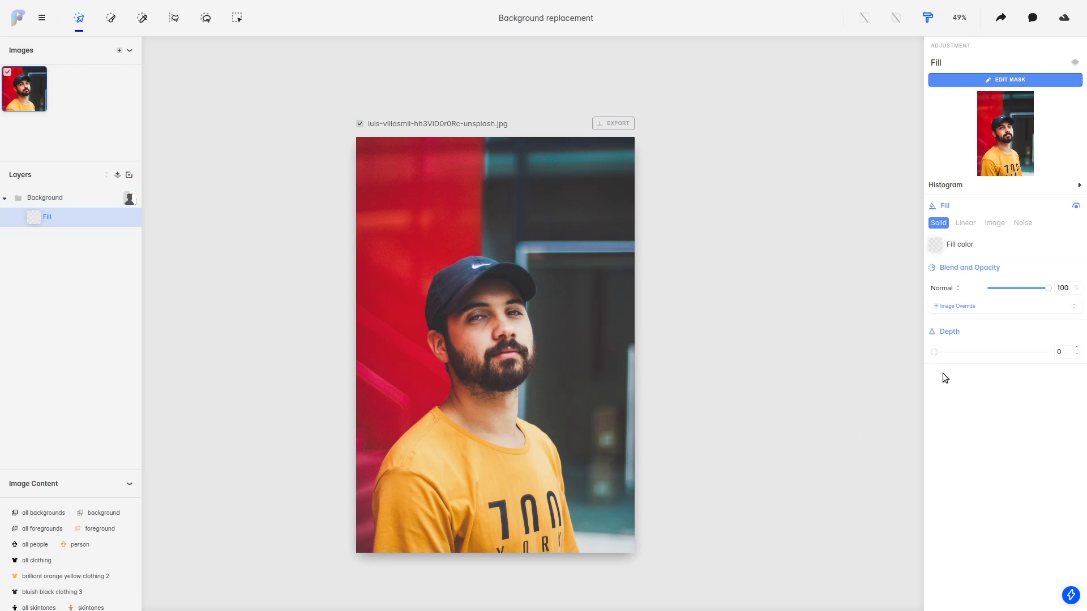
left_click(936, 244)
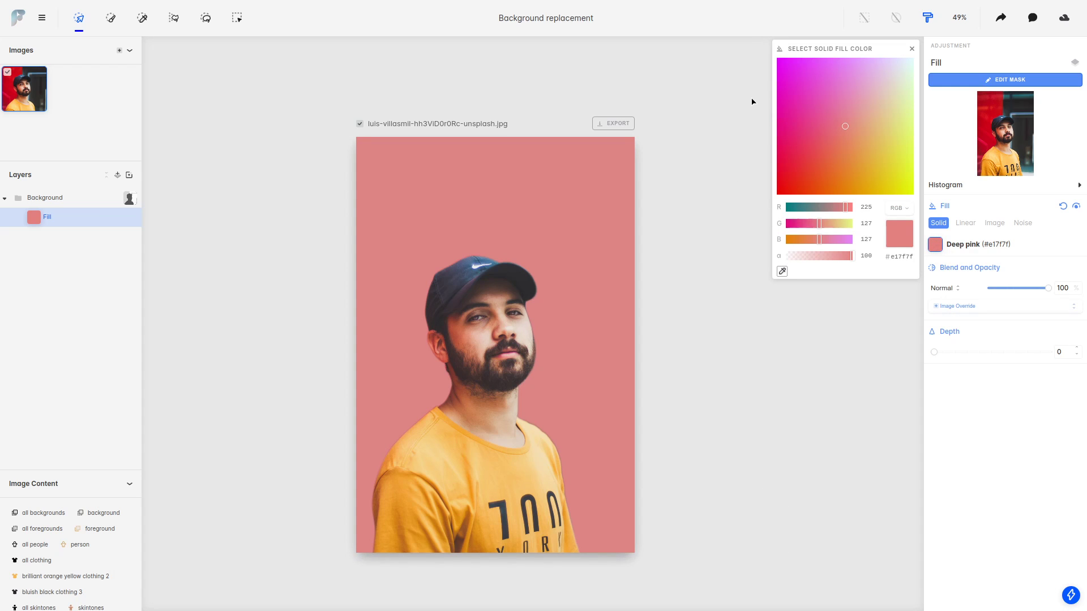
left_click(912, 50)
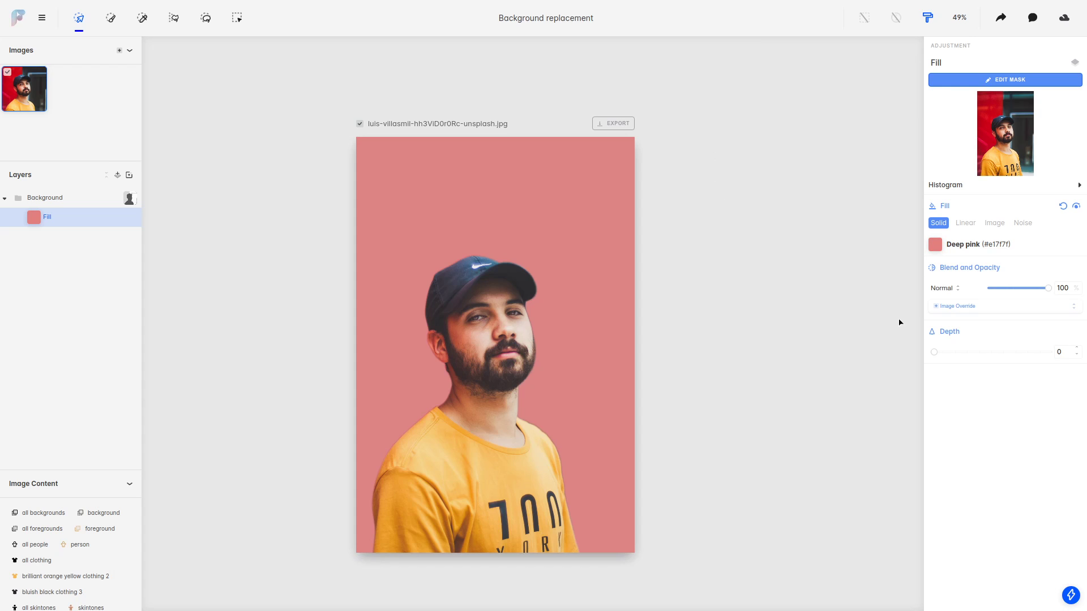
Switch the fill to Image and, after trying the desert dune, use the city street photo.
left_click(995, 223)
left_click(987, 296)
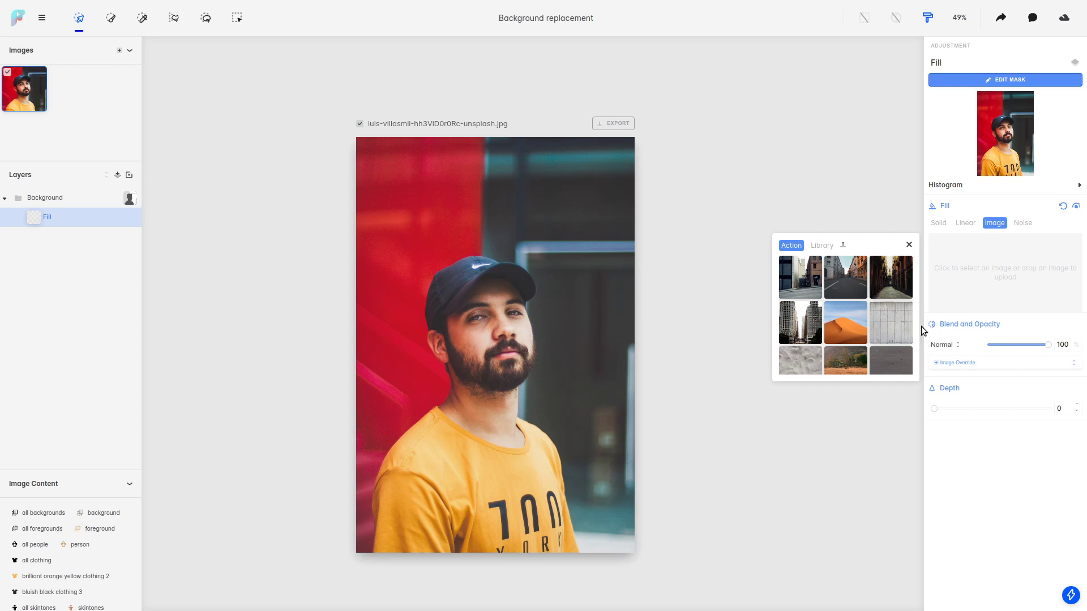
left_click(859, 324)
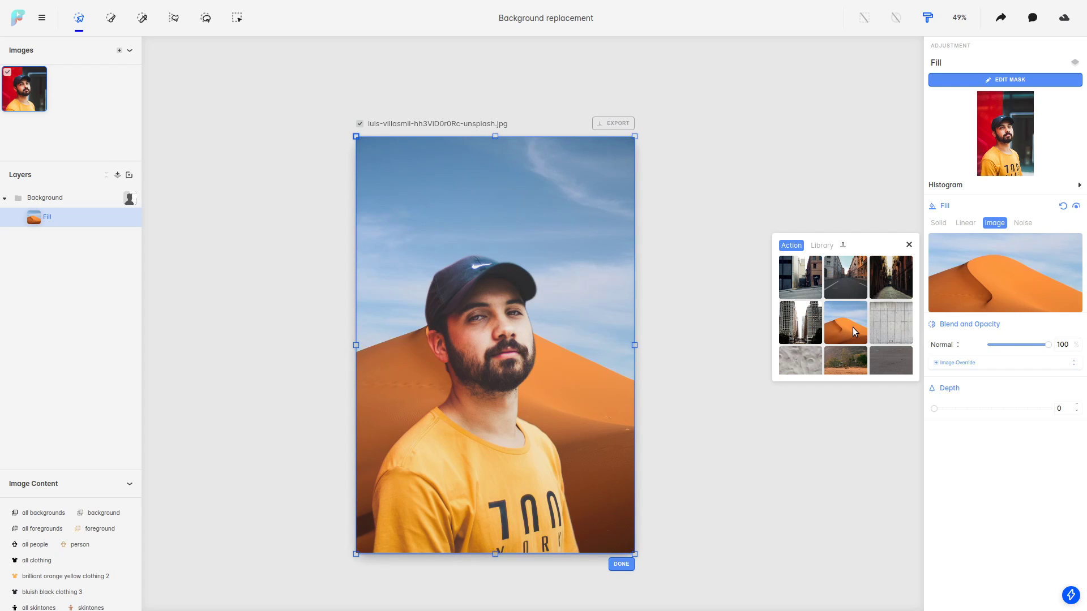
left_click(807, 290)
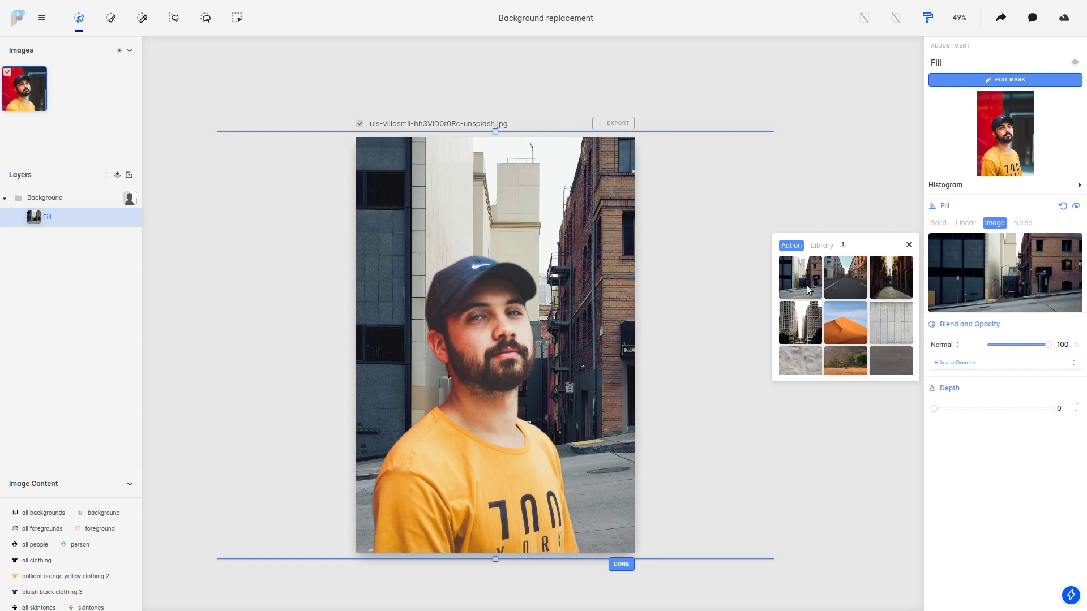
left_click(908, 245)
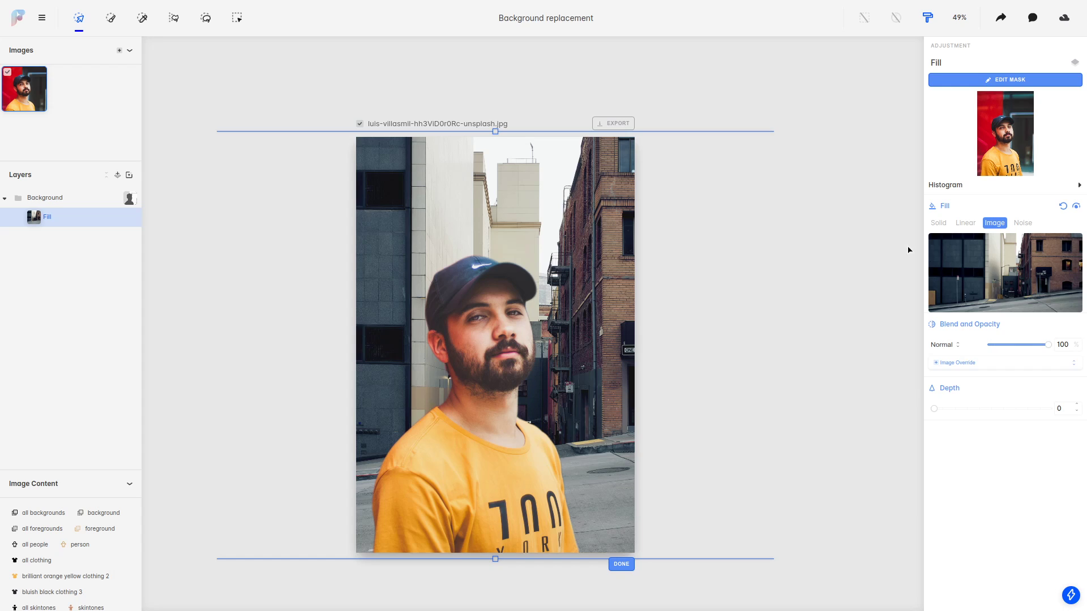
Add a Blur adjustment of about 8 to the Background group, softening the street behind the man.
left_click(46, 198)
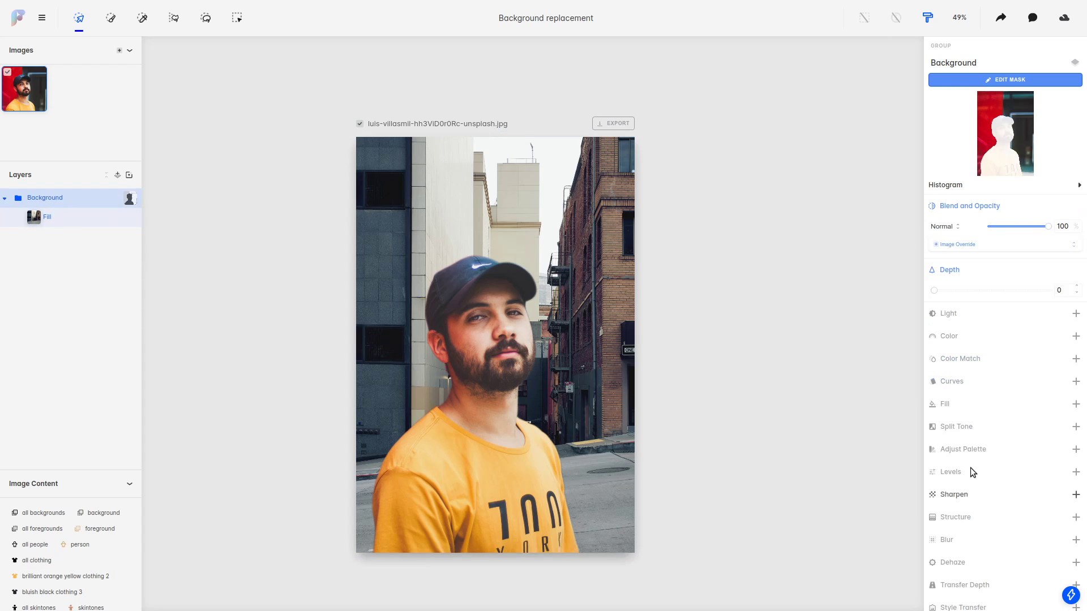
scroll(975, 423, "down", 1)
left_click(966, 523)
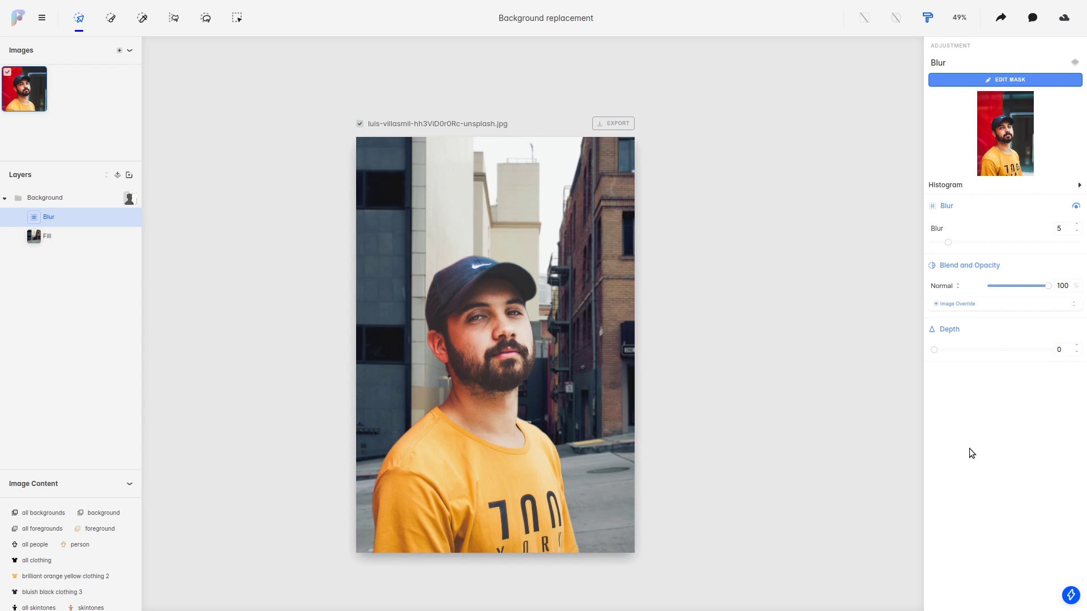
left_click_drag(956, 242, 963, 242)
left_click(722, 255)
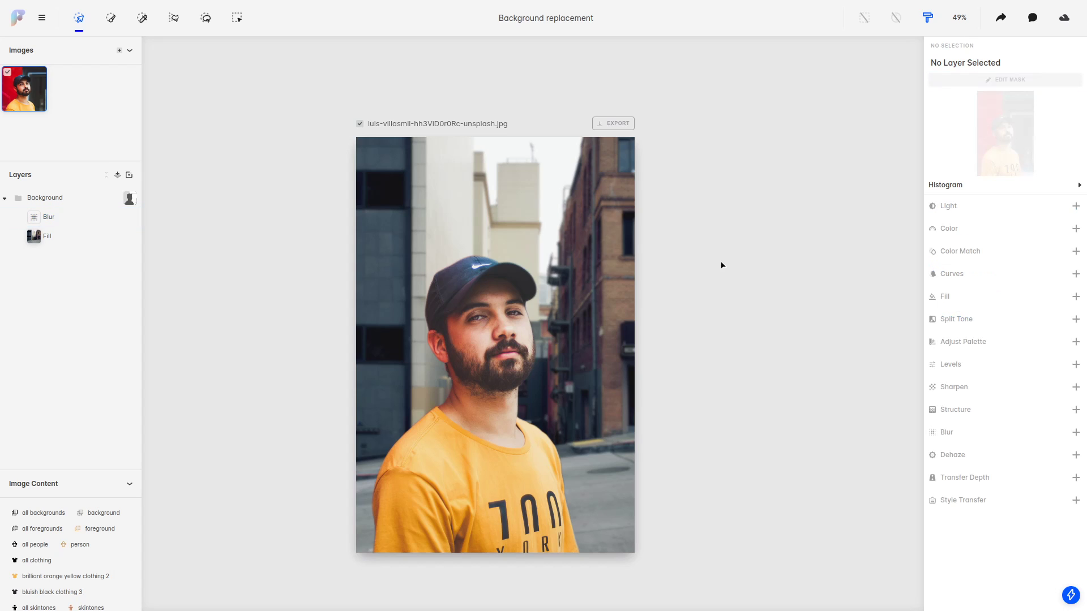